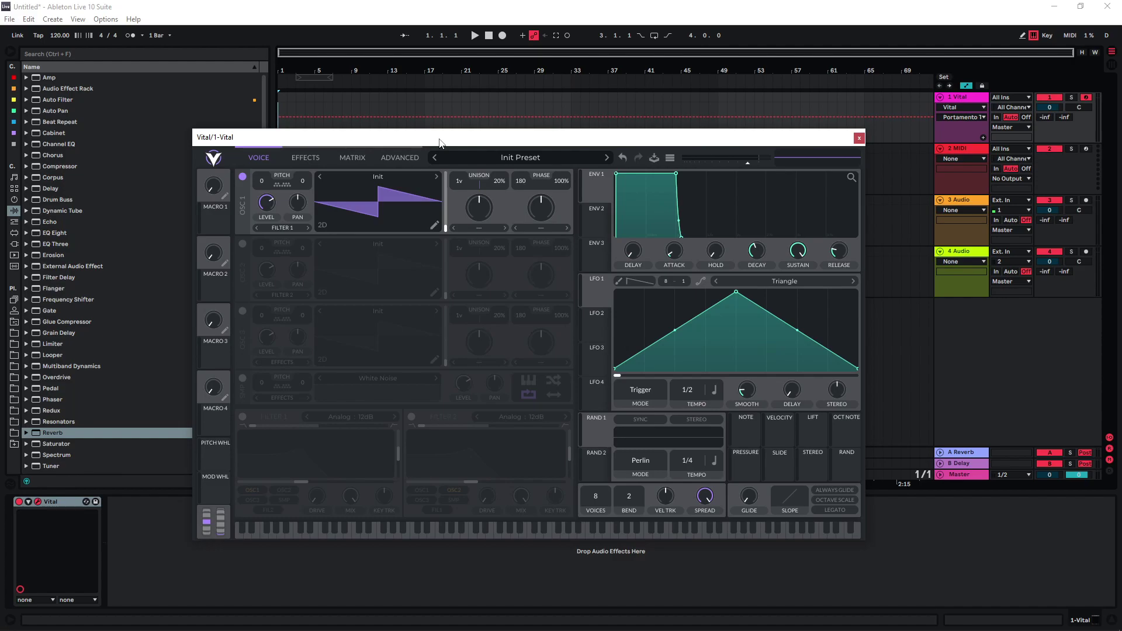
Load the Basic Shapes sine wavetable into OSC 1 and browse the wavetable list
{"action": "left_click", "coordinate": [436, 177]}
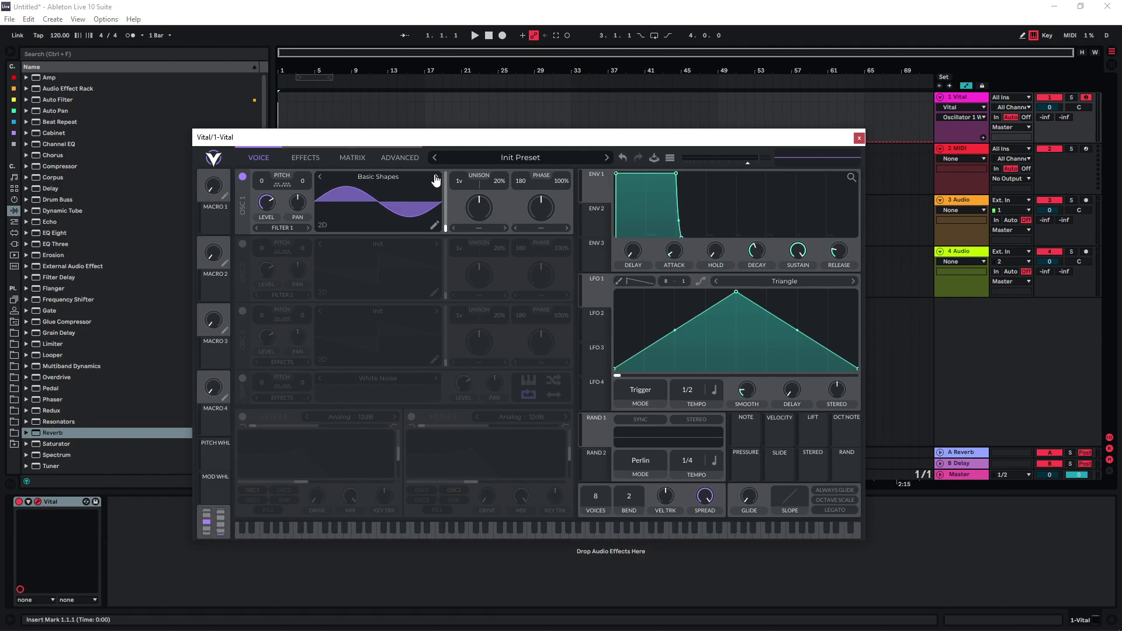
{"action": "left_click", "coordinate": [372, 176]}
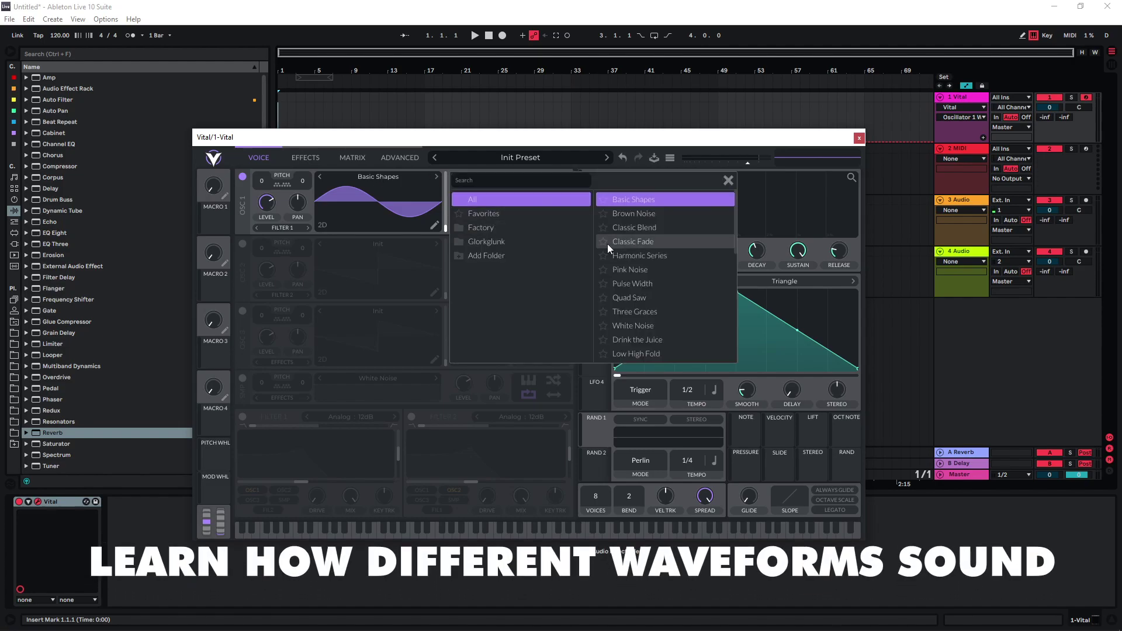
{"action": "left_click", "coordinate": [416, 198]}
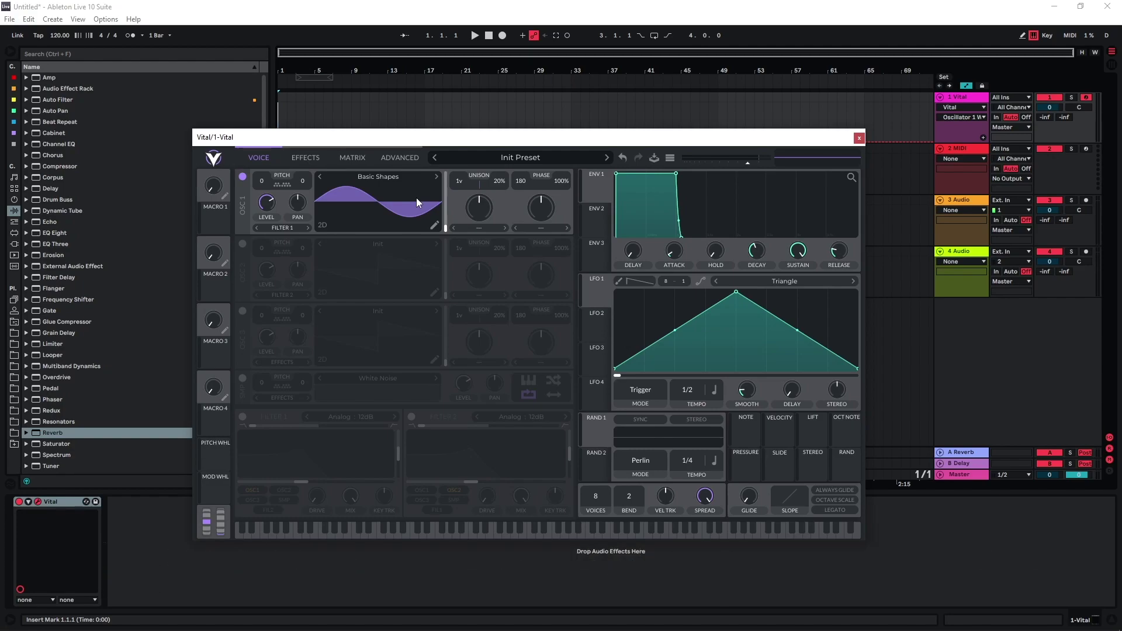
Set OSC 1 level to about 0.56 and audition the sine while trying transpose values
{"action": "left_click", "coordinate": [268, 203]}
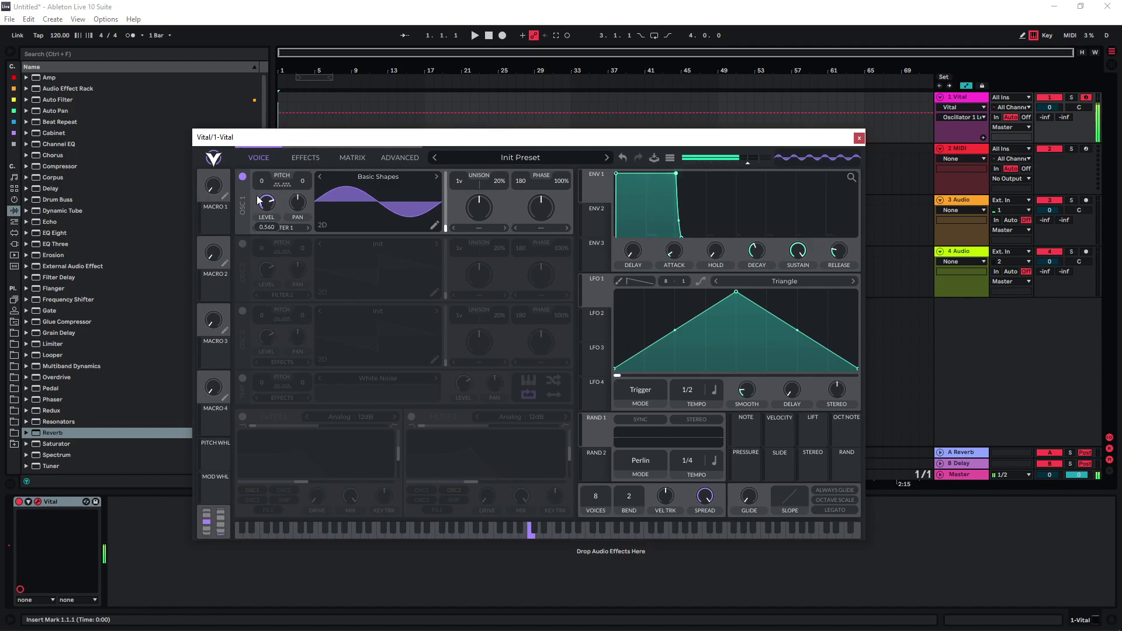
{"action": "key", "text": "a"}
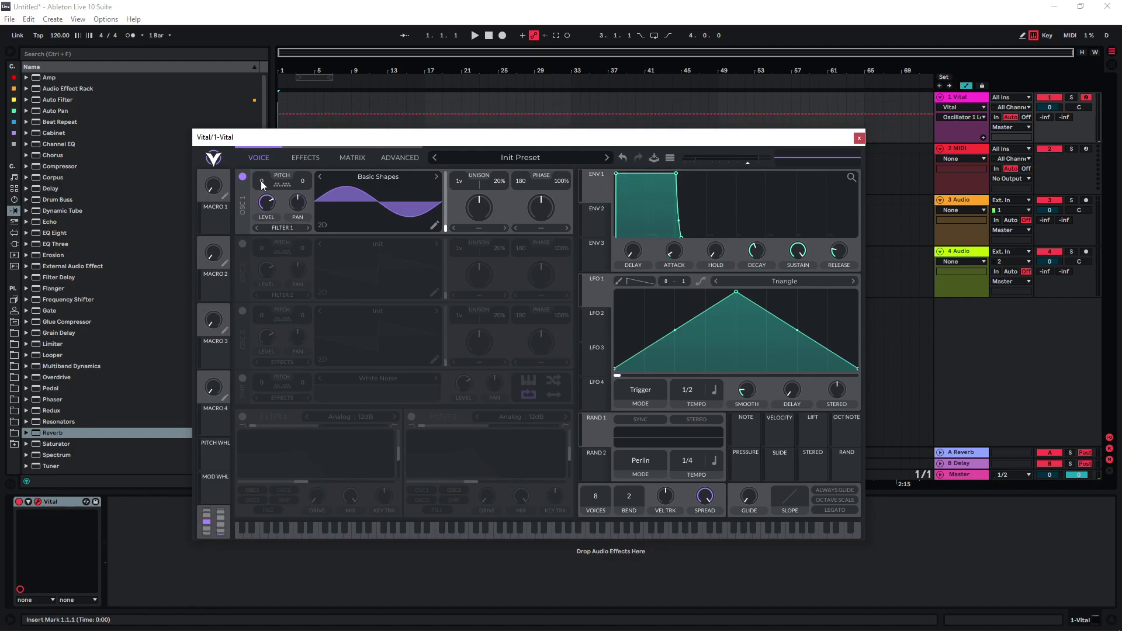
{"action": "key", "text": "a"}
{"action": "left_click_drag", "start_coordinate": [262, 181], "coordinate": [262, 228]}
{"action": "left_click", "coordinate": [242, 245]}
{"action": "left_click", "coordinate": [242, 311]}
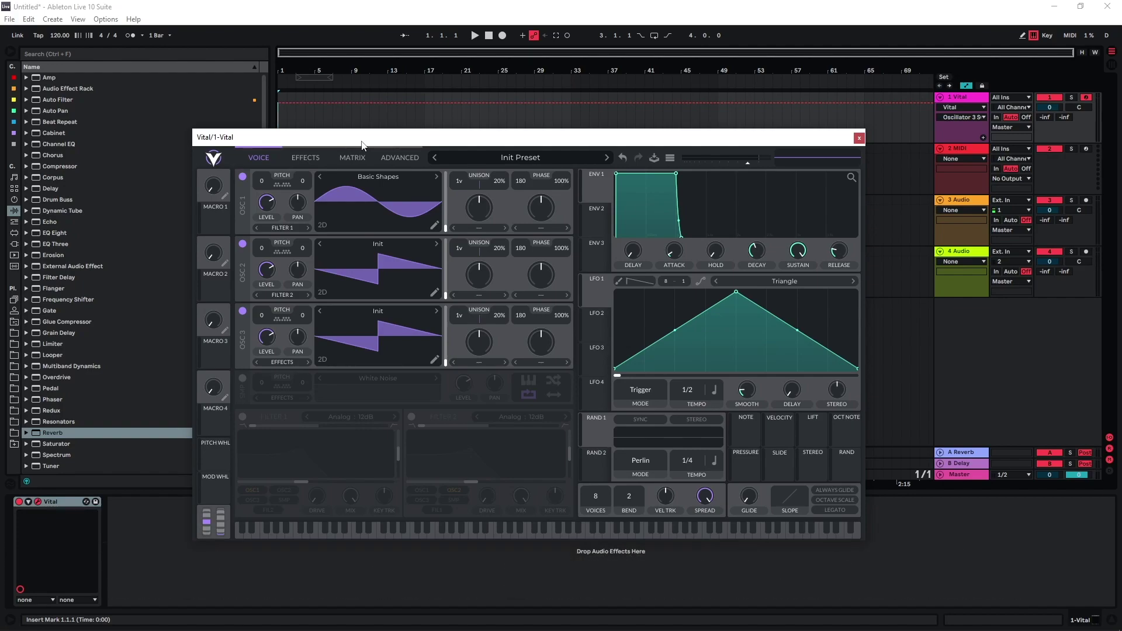
{"action": "left_click", "coordinate": [242, 244]}
{"action": "left_click", "coordinate": [242, 311]}
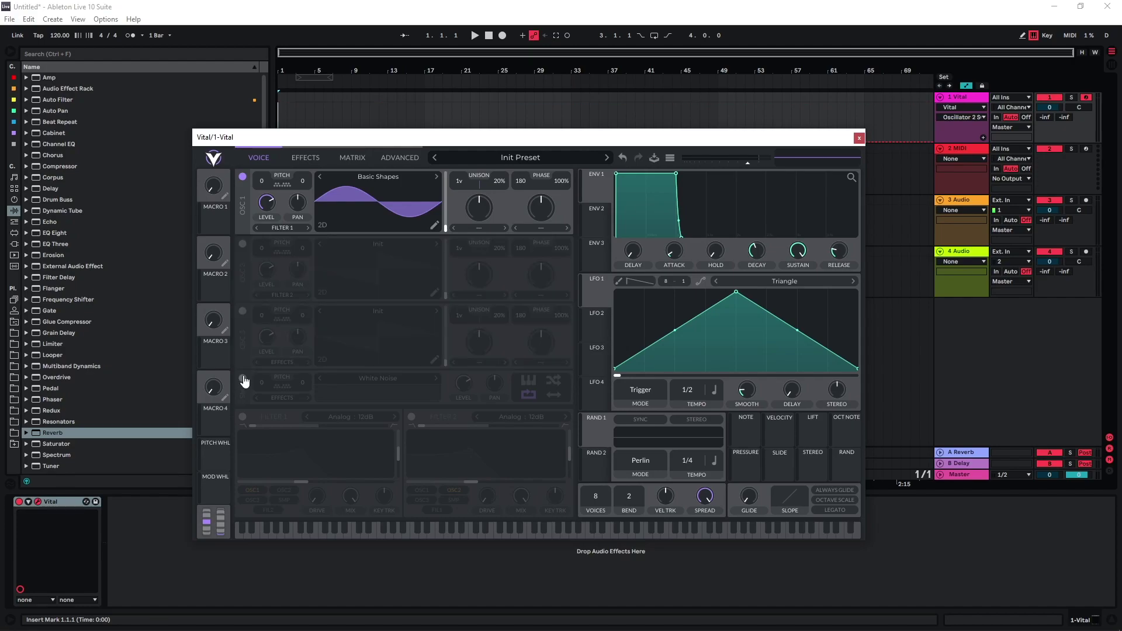
{"action": "left_click", "coordinate": [242, 379]}
Lengthen ENV 1's attack and lower its sustain level
{"action": "left_click", "coordinate": [757, 254]}
{"action": "left_click_drag", "start_coordinate": [677, 256], "coordinate": [664, 238]}
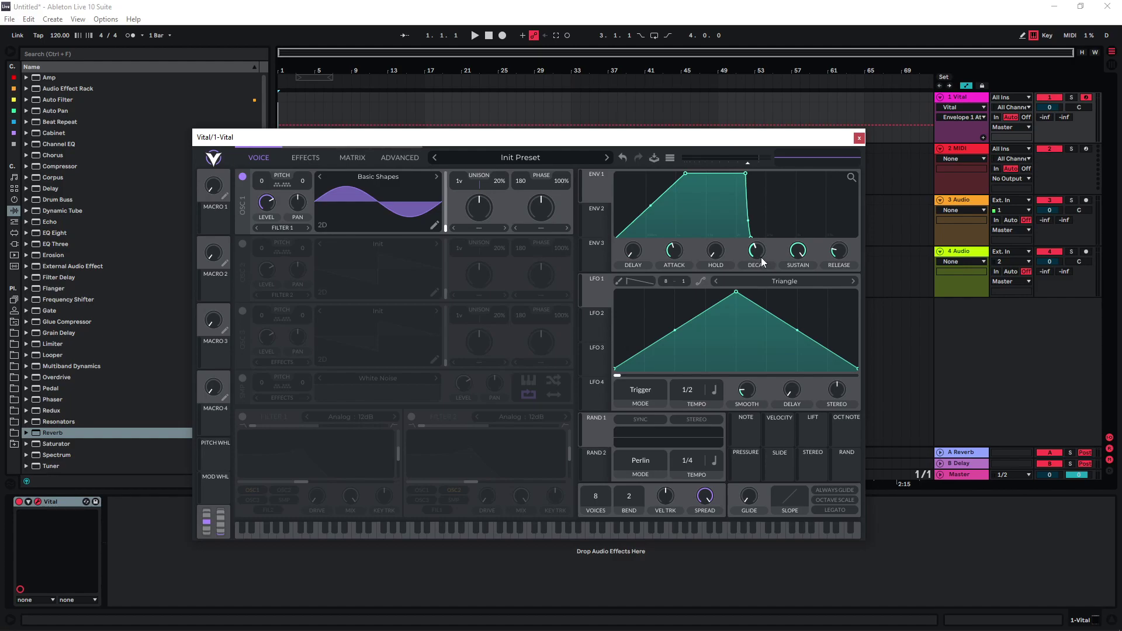
{"action": "left_click_drag", "start_coordinate": [799, 261], "coordinate": [793, 285]}
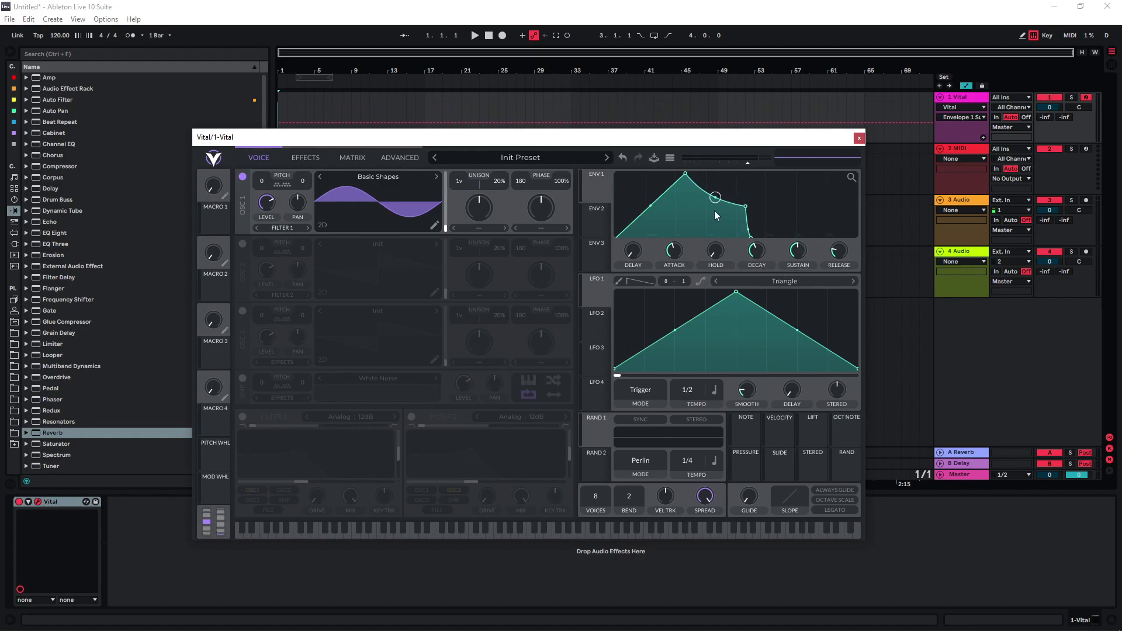
{"action": "left_click_drag", "start_coordinate": [757, 251], "coordinate": [757, 242]}
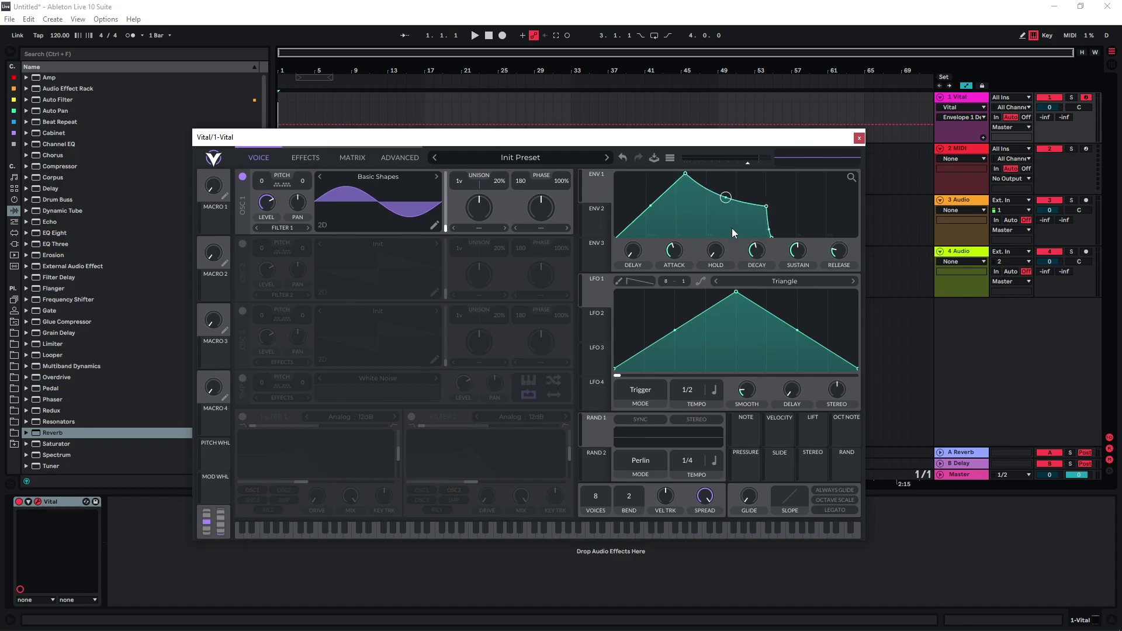
Shorten ENV 1's decay and cut its release to an abrupt drop, auditioning notes
{"action": "key", "text": "a"}
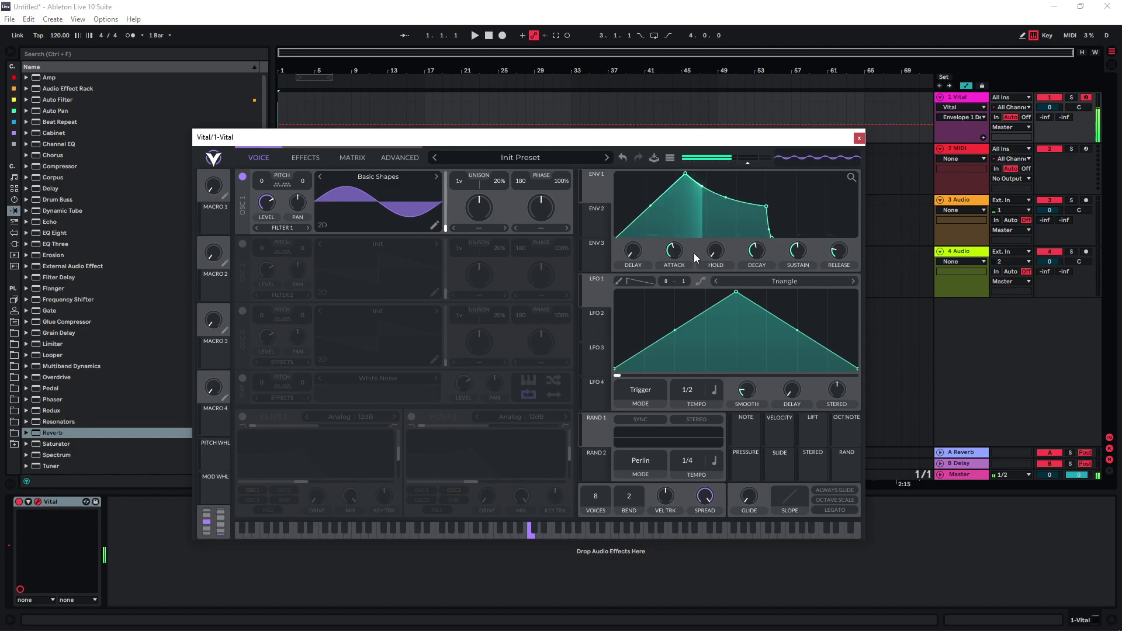
{"action": "left_click_drag", "start_coordinate": [754, 251], "coordinate": [752, 264]}
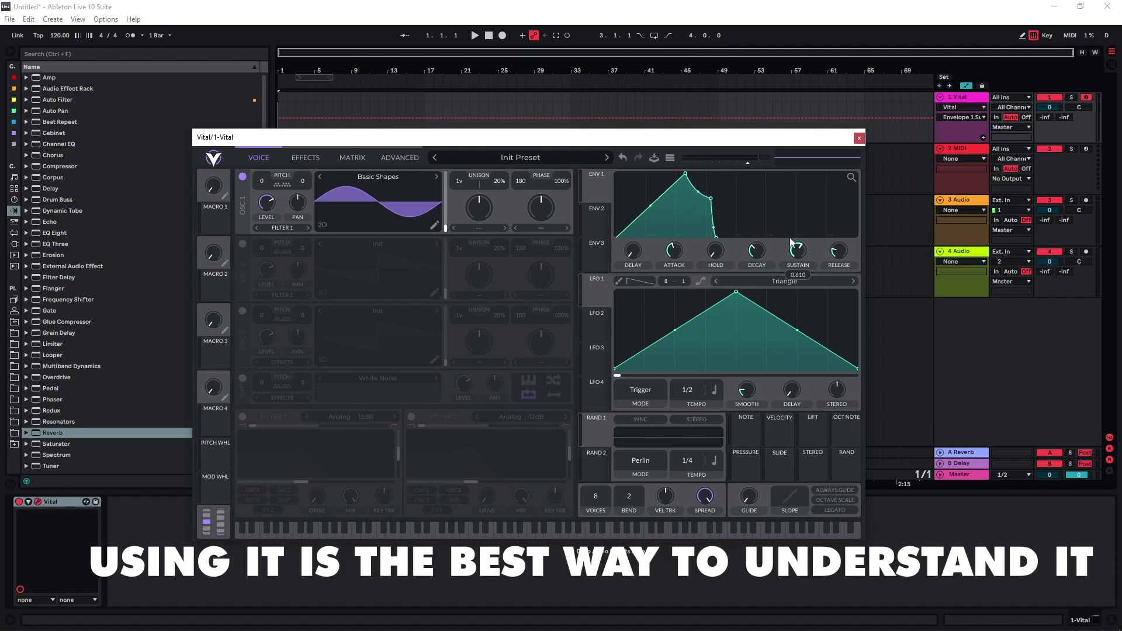
{"action": "scroll", "coordinate": [788, 253], "scroll_direction": "up", "scroll_amount": 2}
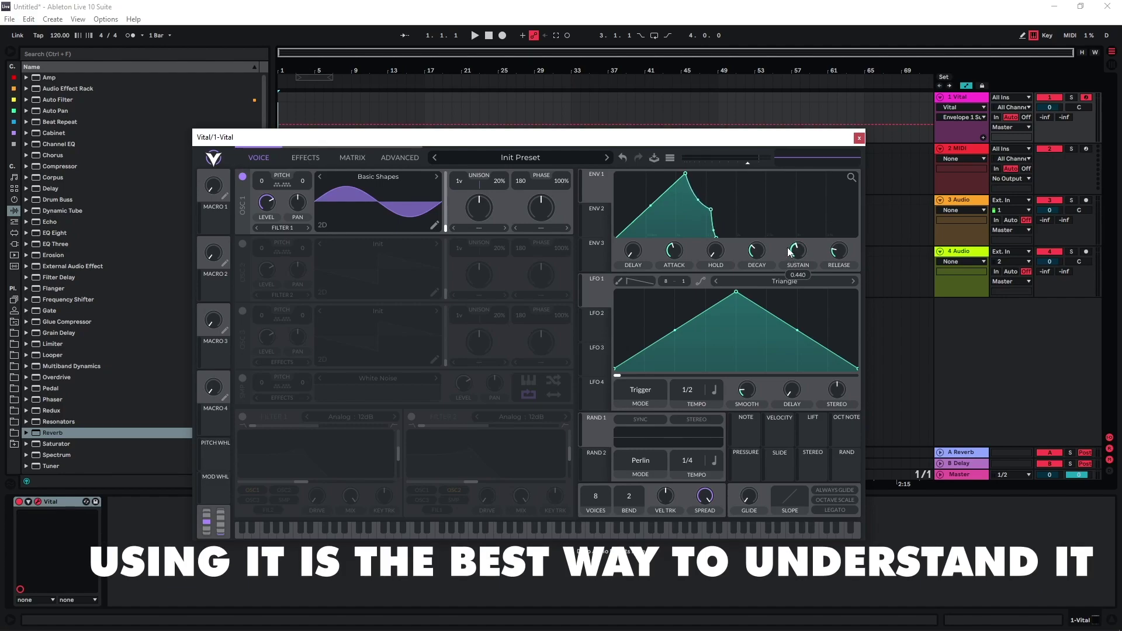
{"action": "scroll", "coordinate": [789, 253], "scroll_direction": "up", "scroll_amount": 5}
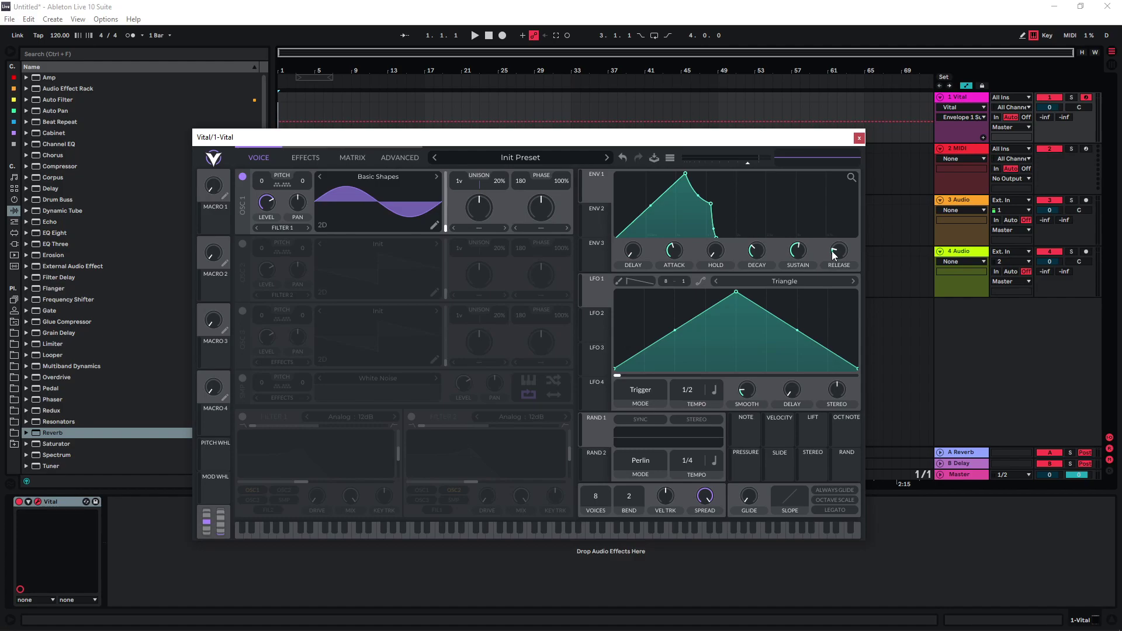
{"action": "scroll", "coordinate": [832, 252], "scroll_direction": "up", "scroll_amount": 3}
{"action": "key", "text": "a"}
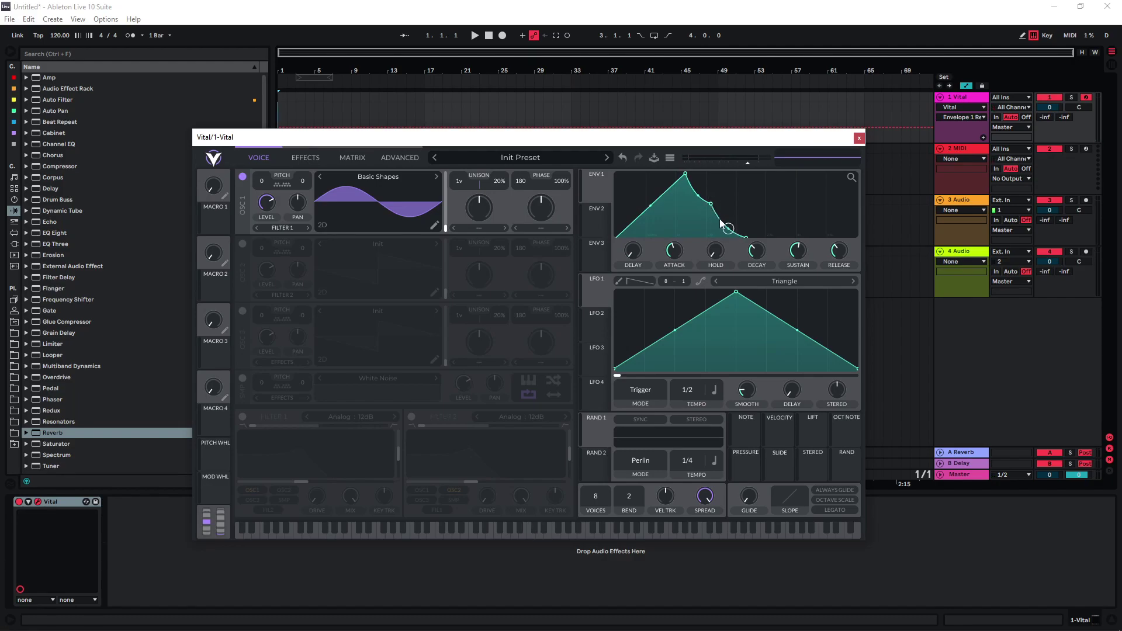
{"action": "left_click_drag", "start_coordinate": [746, 237], "coordinate": [712, 235]}
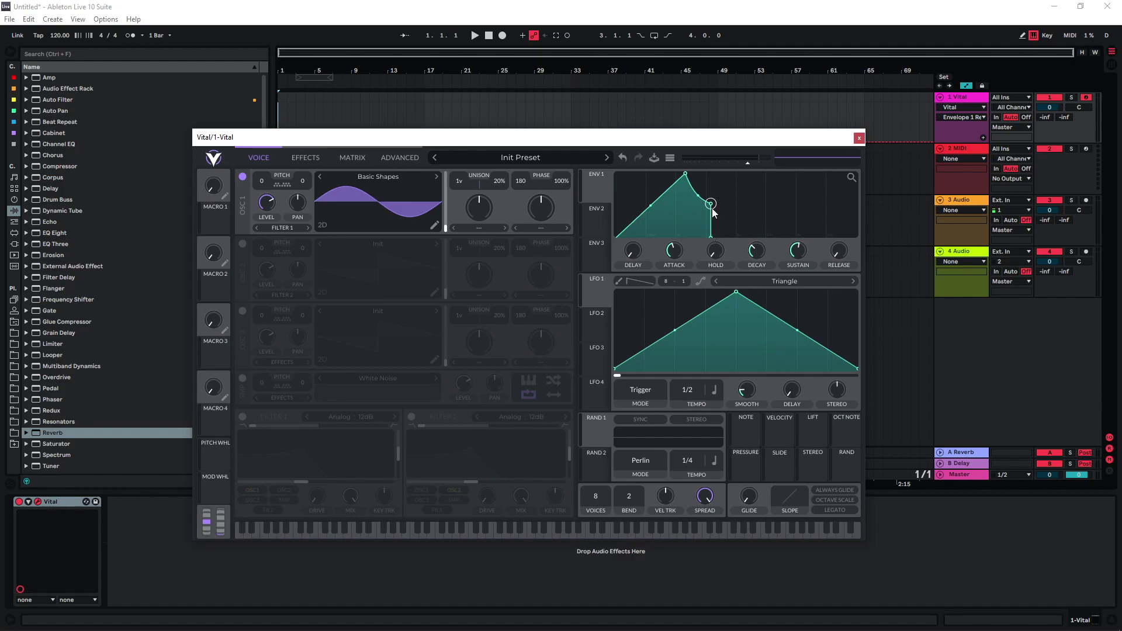
Bring up the ENV 2 panel after briefly checking ENV 1
{"action": "left_click", "coordinate": [597, 209]}
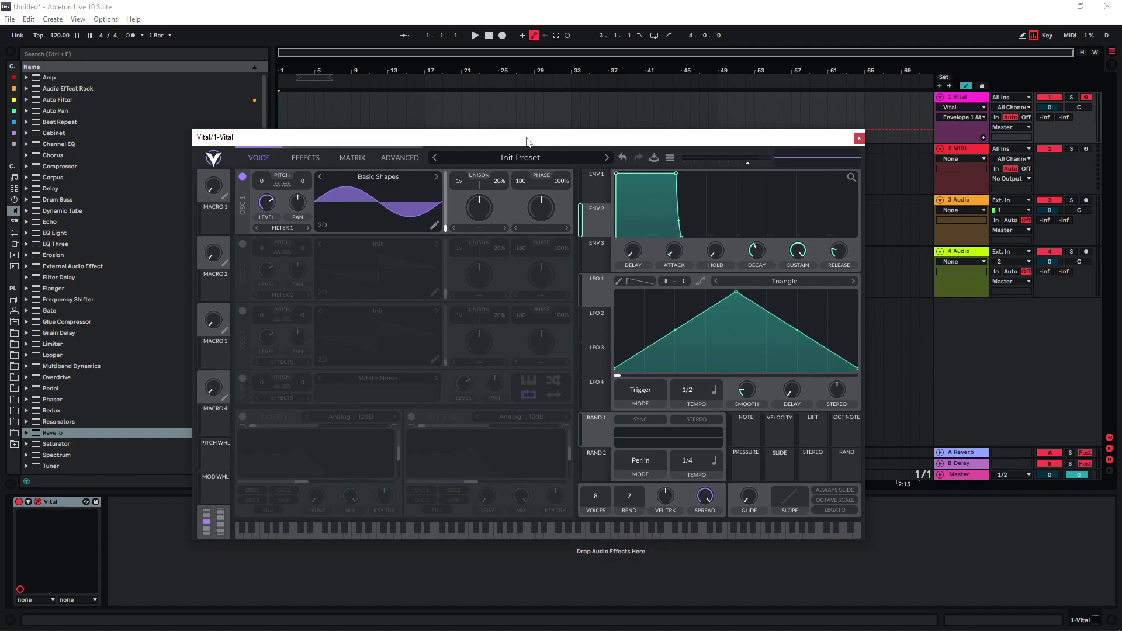
{"action": "left_click", "coordinate": [597, 189]}
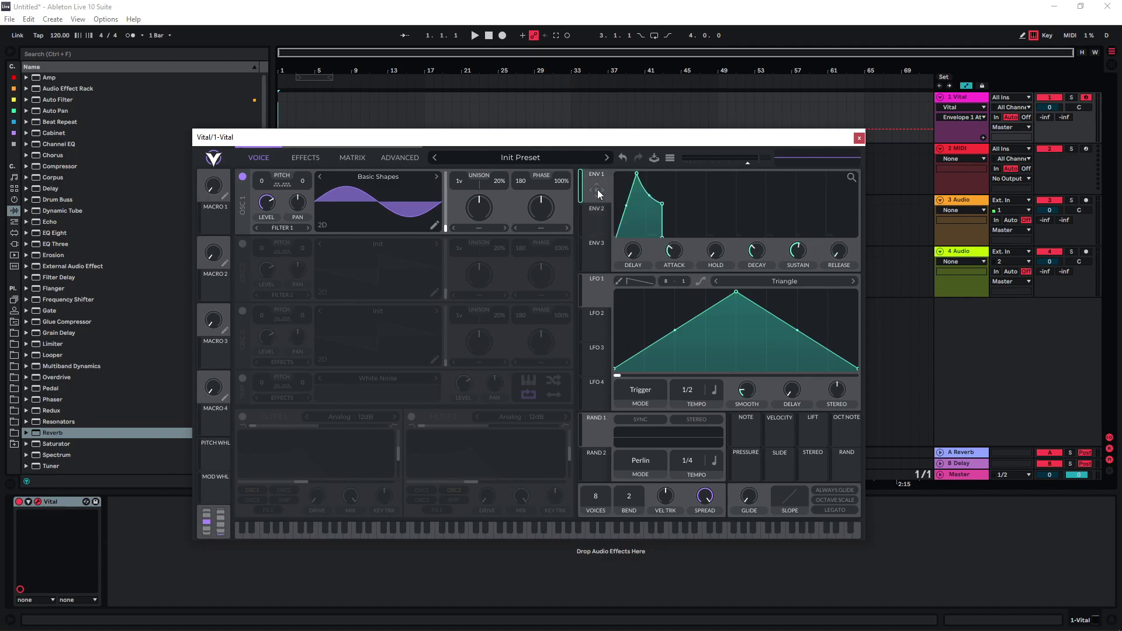
{"action": "left_click", "coordinate": [599, 217]}
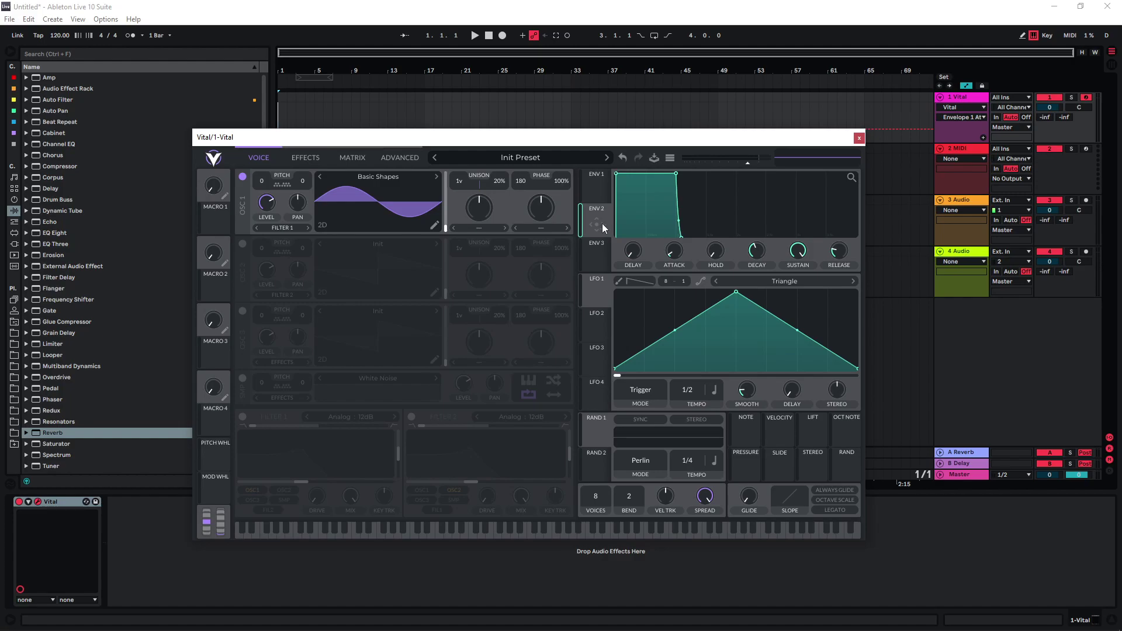
Route ENV 2 to OSC 1 pitch, set its bend amount, and lengthen its attack
{"action": "left_click_drag", "start_coordinate": [599, 221], "coordinate": [258, 181]}
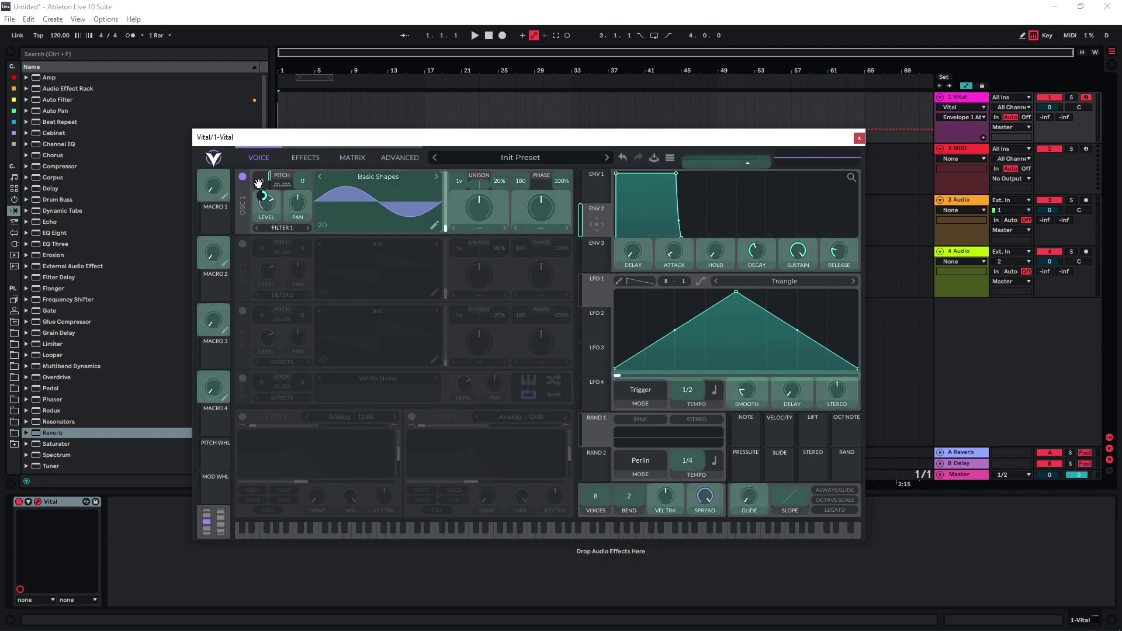
{"action": "left_click_drag", "start_coordinate": [258, 181], "coordinate": [261, 182]}
{"action": "left_click_drag", "start_coordinate": [616, 175], "coordinate": [678, 173]}
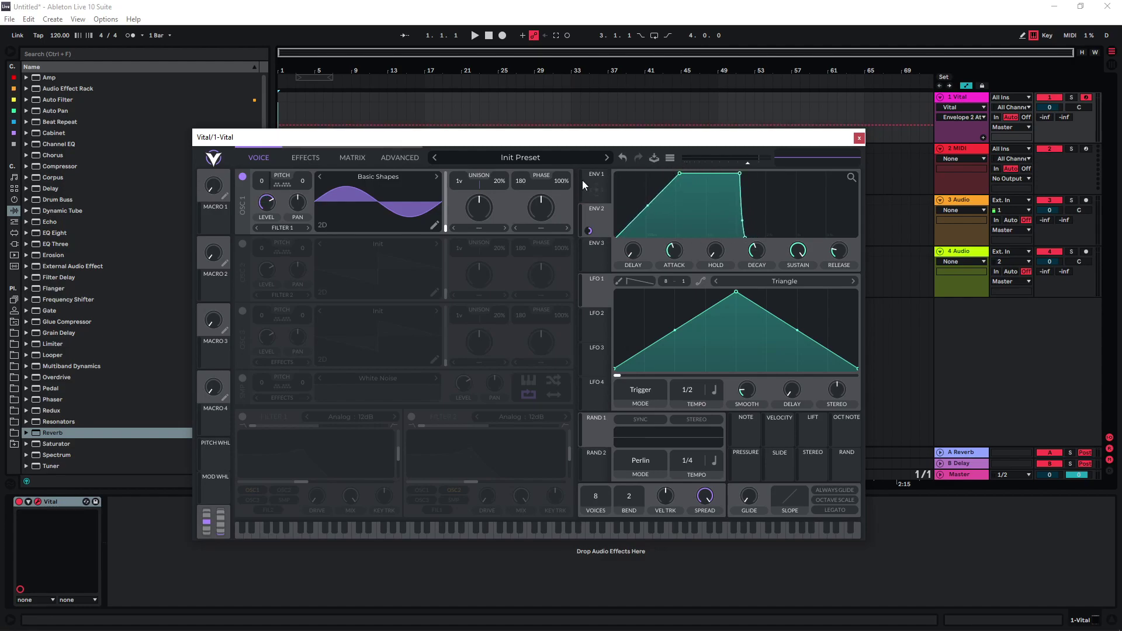
{"action": "left_click_drag", "start_coordinate": [588, 230], "coordinate": [263, 198]}
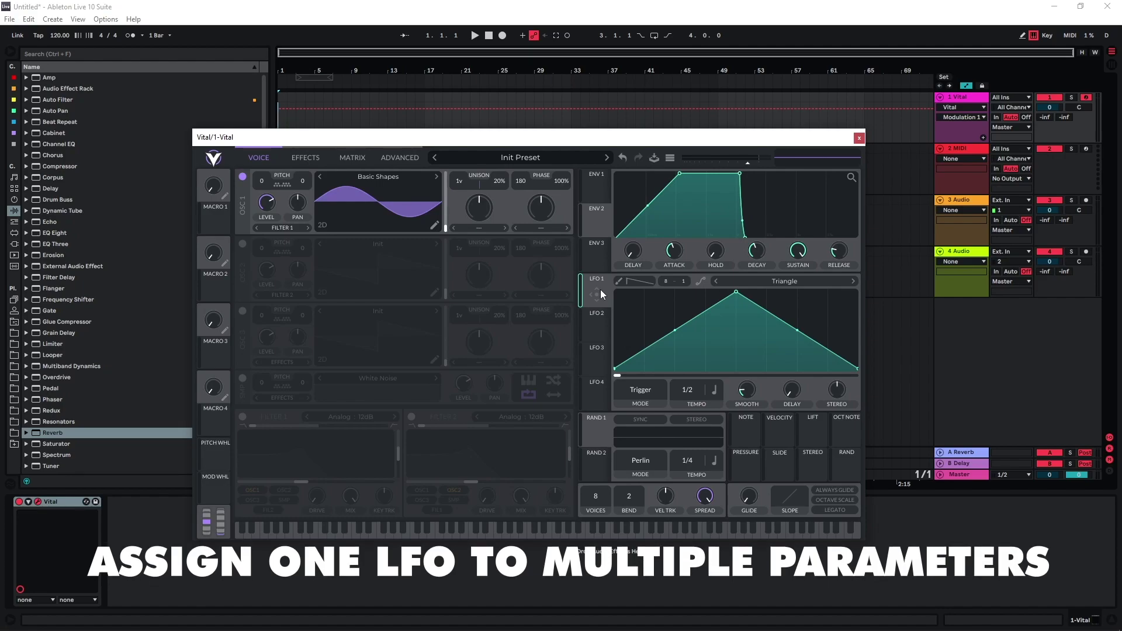
Route LFO 1 to OSC 1's level, audition it, and enable the Analog 12dB Filter 1
{"action": "left_click_drag", "start_coordinate": [595, 298], "coordinate": [266, 188]}
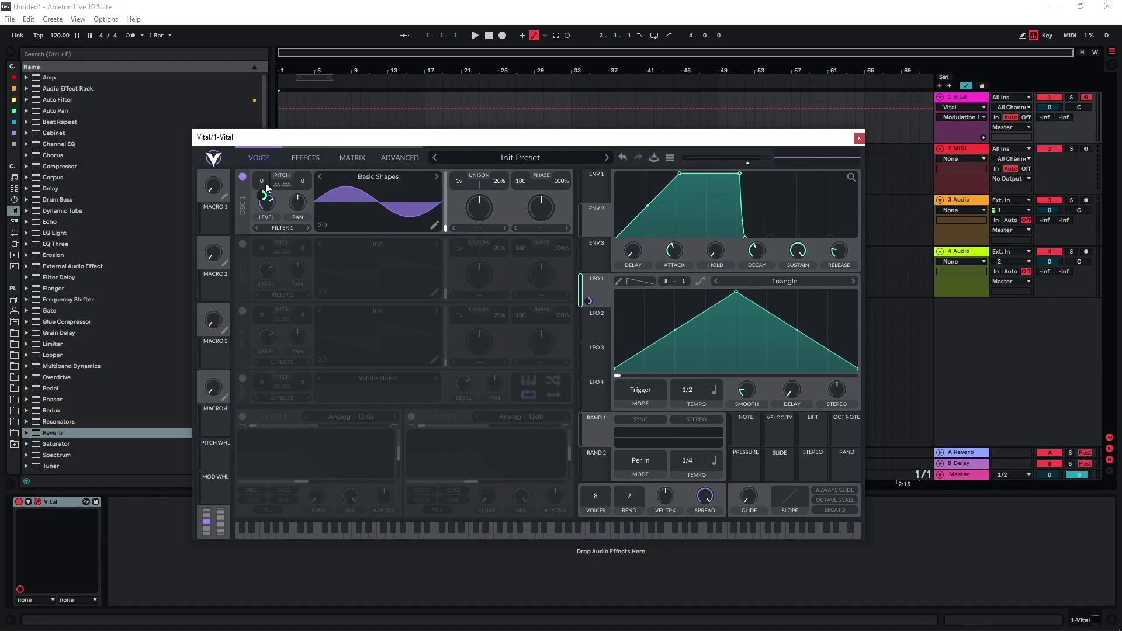
{"action": "key", "text": "a"}
{"action": "left_click", "coordinate": [295, 418]}
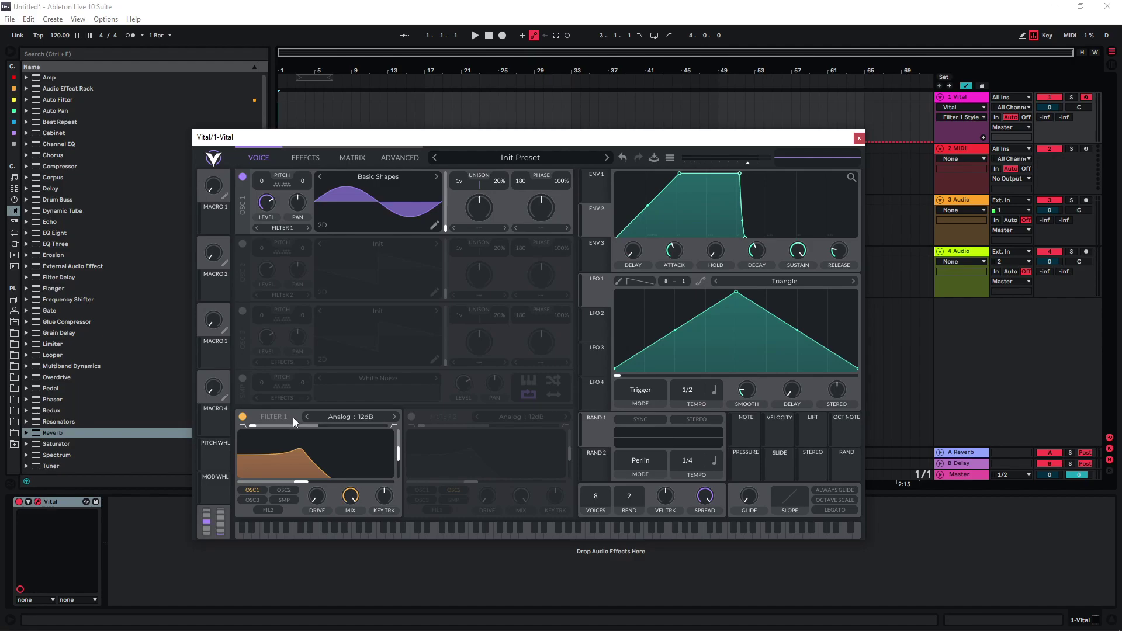
Morph OSC 1 from sine to square and open up the Filter 1 cutoff
{"action": "left_click", "coordinate": [446, 229]}
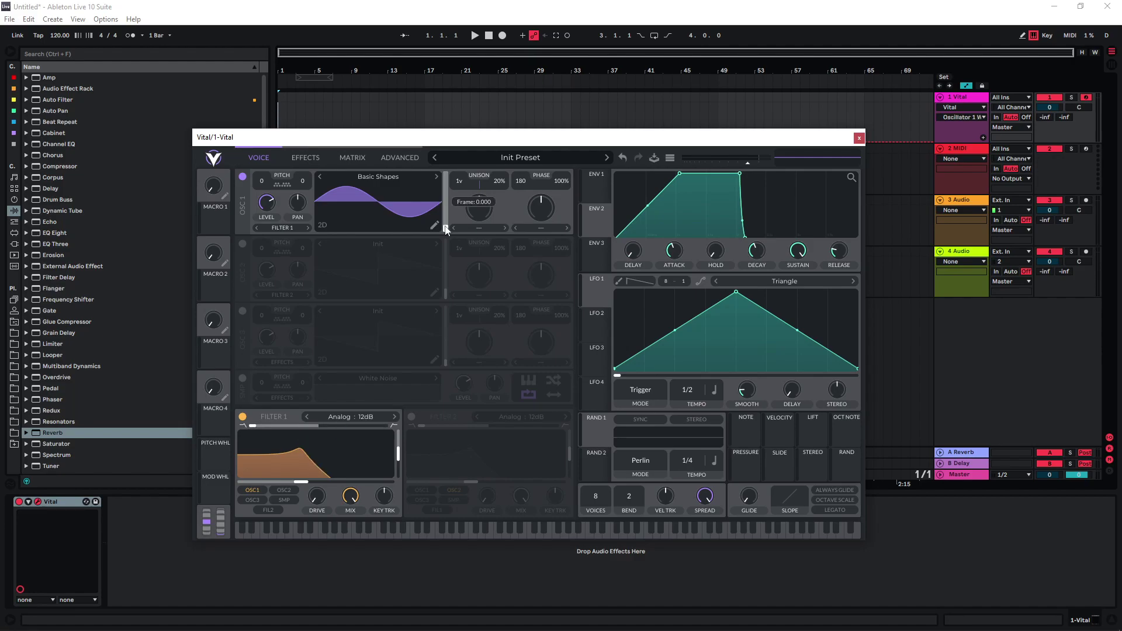
{"action": "left_click_drag", "start_coordinate": [445, 229], "coordinate": [445, 191]}
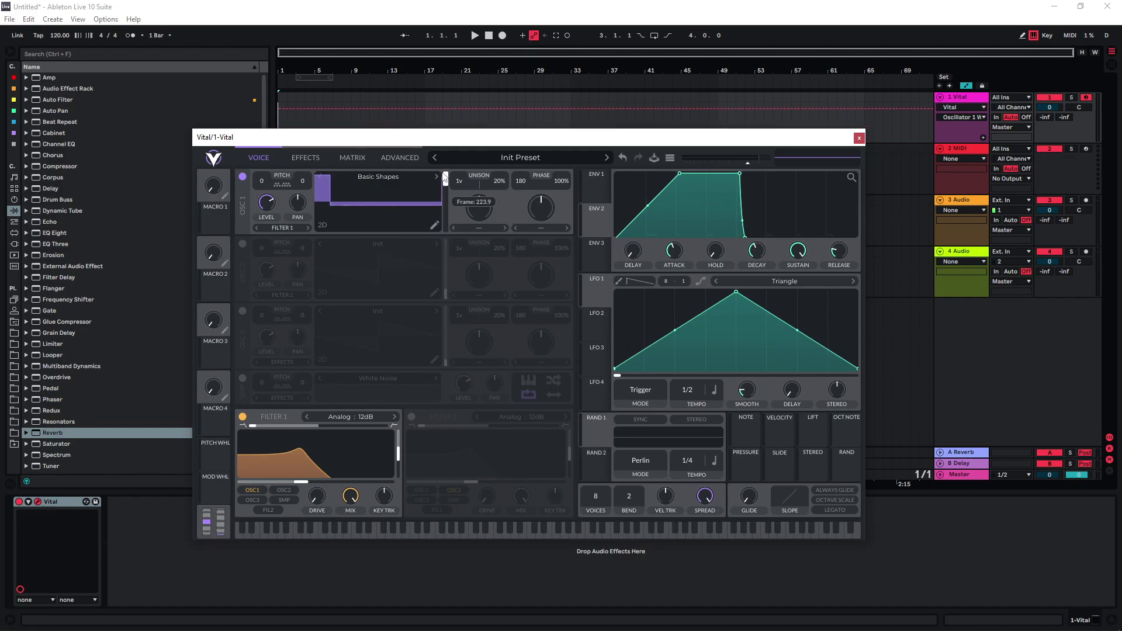
{"action": "left_click_drag", "start_coordinate": [300, 481], "coordinate": [383, 484]}
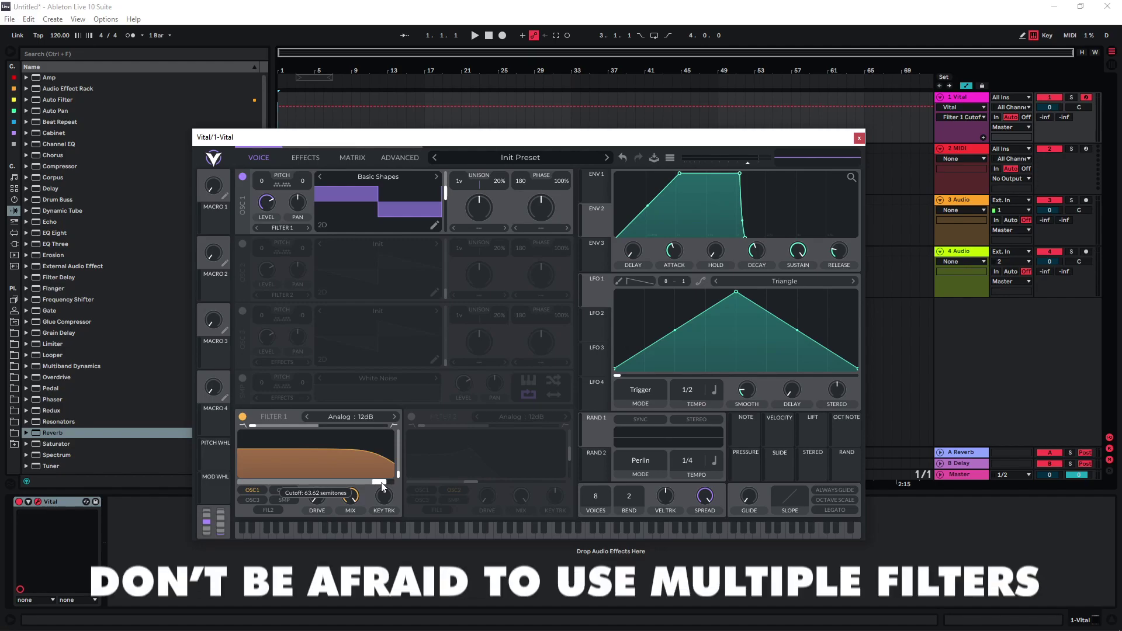
{"action": "key", "text": "a"}
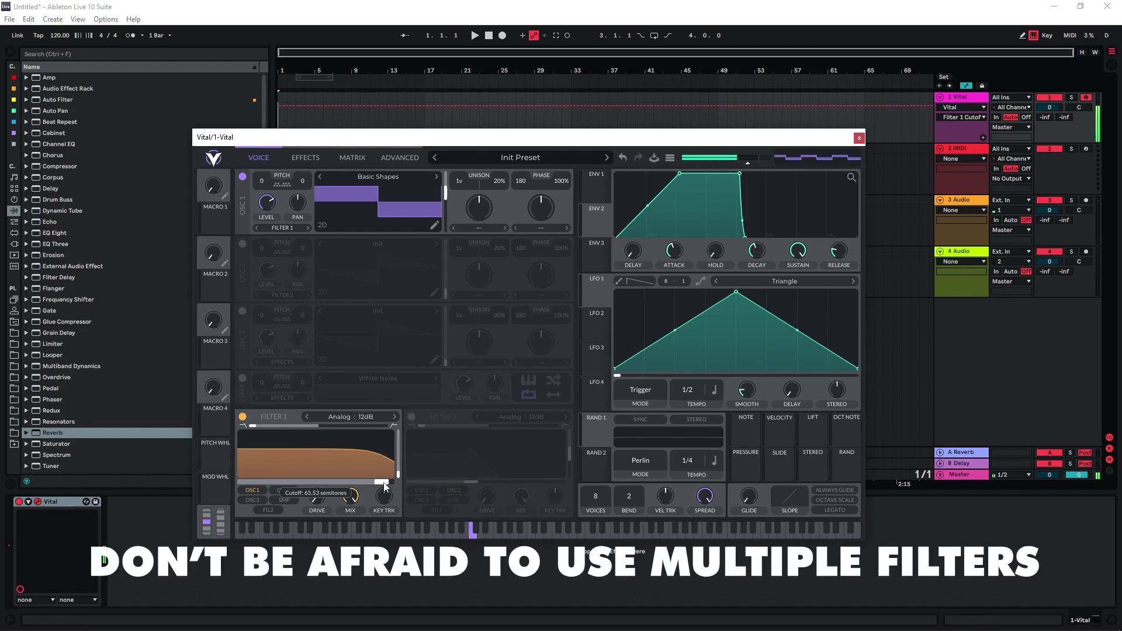
Settle the Filter 1 cutoff near 7 semitones and blend its shape to low-pass
{"action": "left_click_drag", "start_coordinate": [384, 487], "coordinate": [281, 486]}
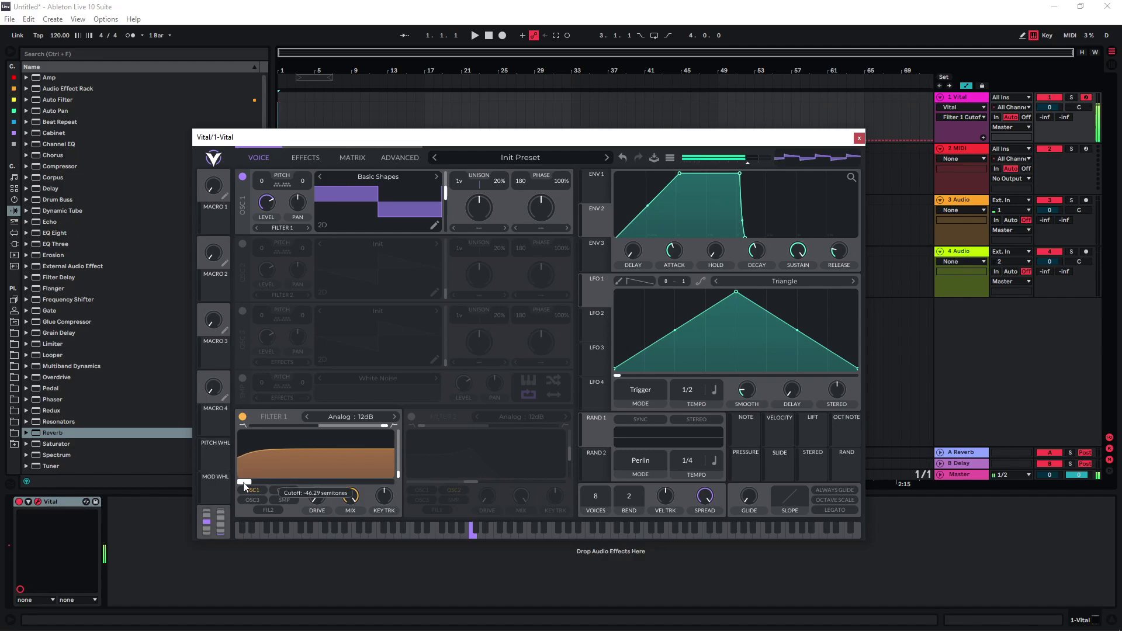
{"action": "mouse_move", "coordinate": [280, 483]}
{"action": "left_mouse_down"}
{"action": "mouse_move", "coordinate": [373, 479]}
{"action": "mouse_move", "coordinate": [322, 485]}
{"action": "left_mouse_up"}
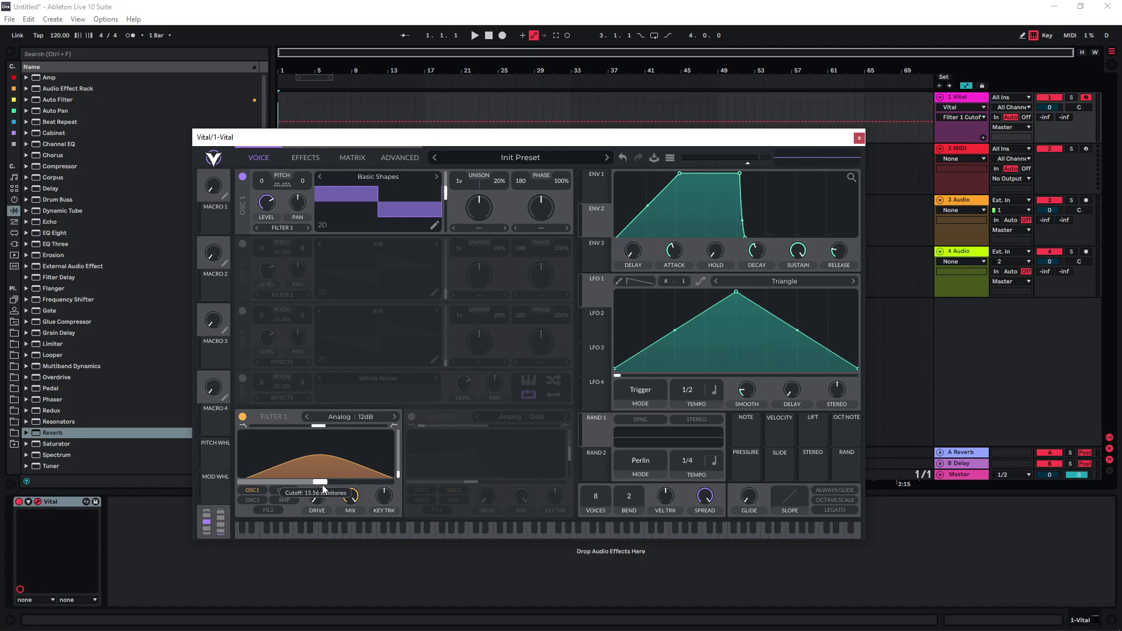
{"action": "key", "text": "a"}
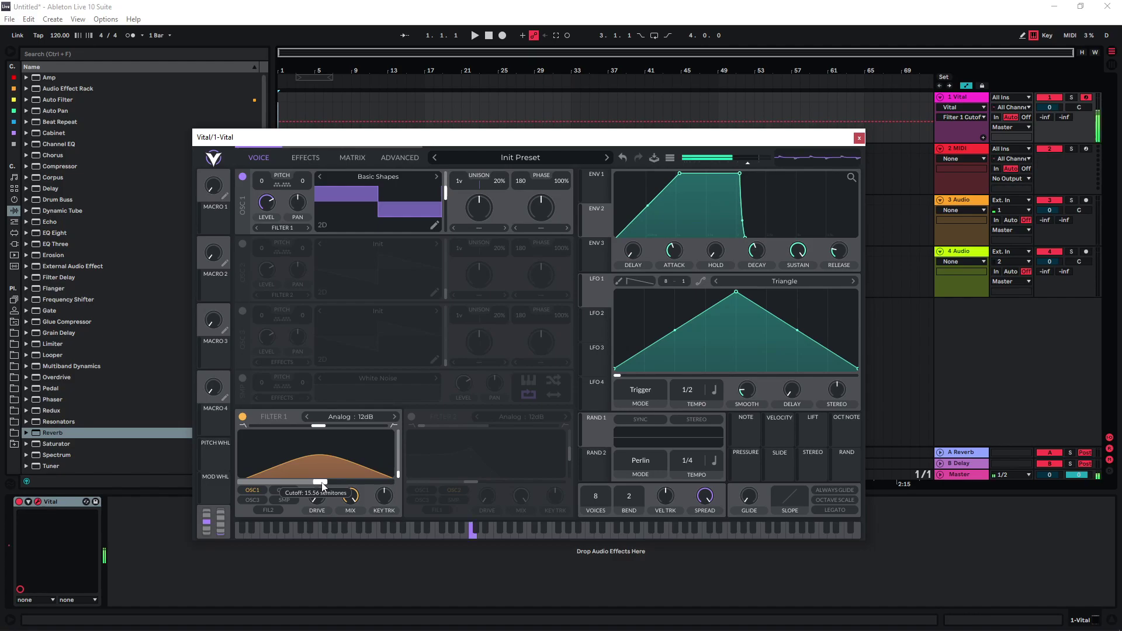
{"action": "left_click_drag", "start_coordinate": [321, 485], "coordinate": [370, 484]}
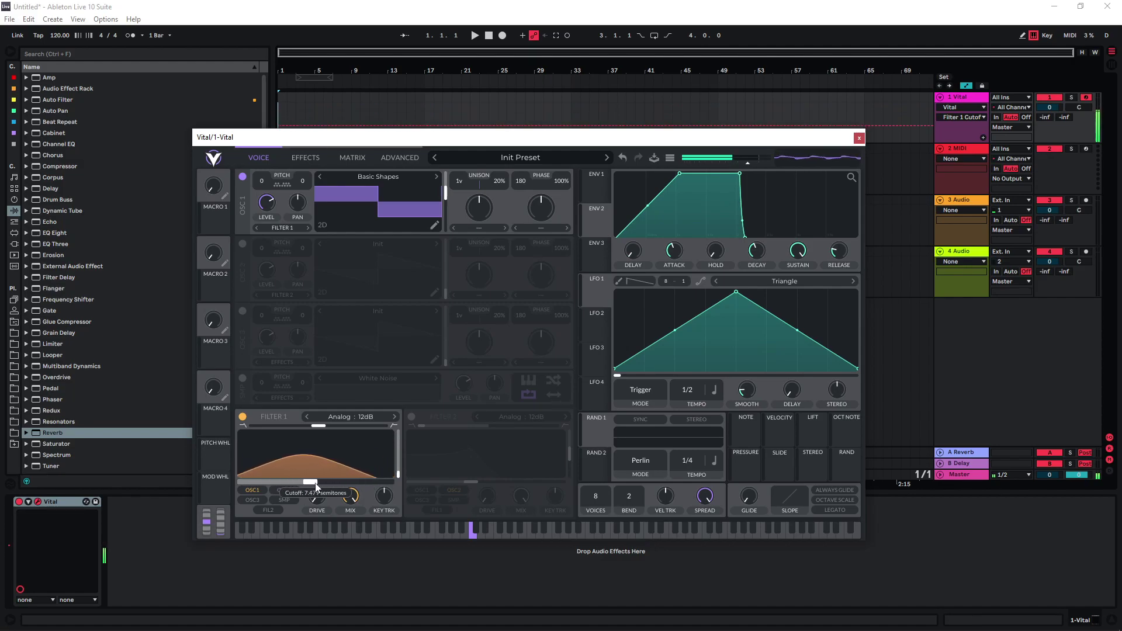
{"action": "left_click_drag", "start_coordinate": [372, 484], "coordinate": [313, 485]}
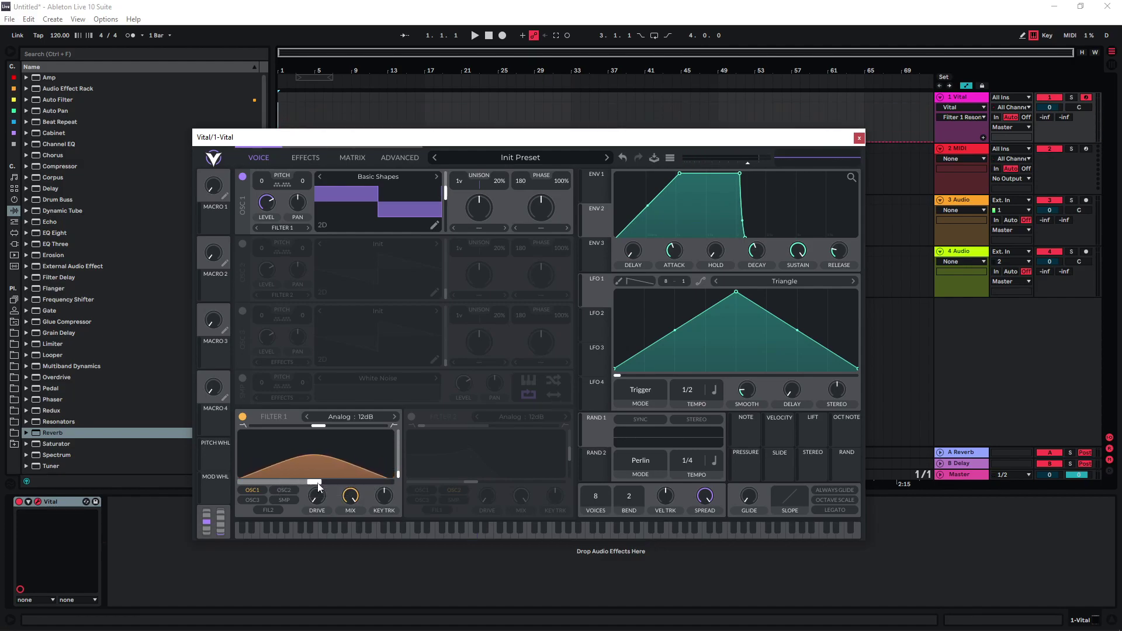
{"action": "left_click_drag", "start_coordinate": [318, 426], "coordinate": [258, 430]}
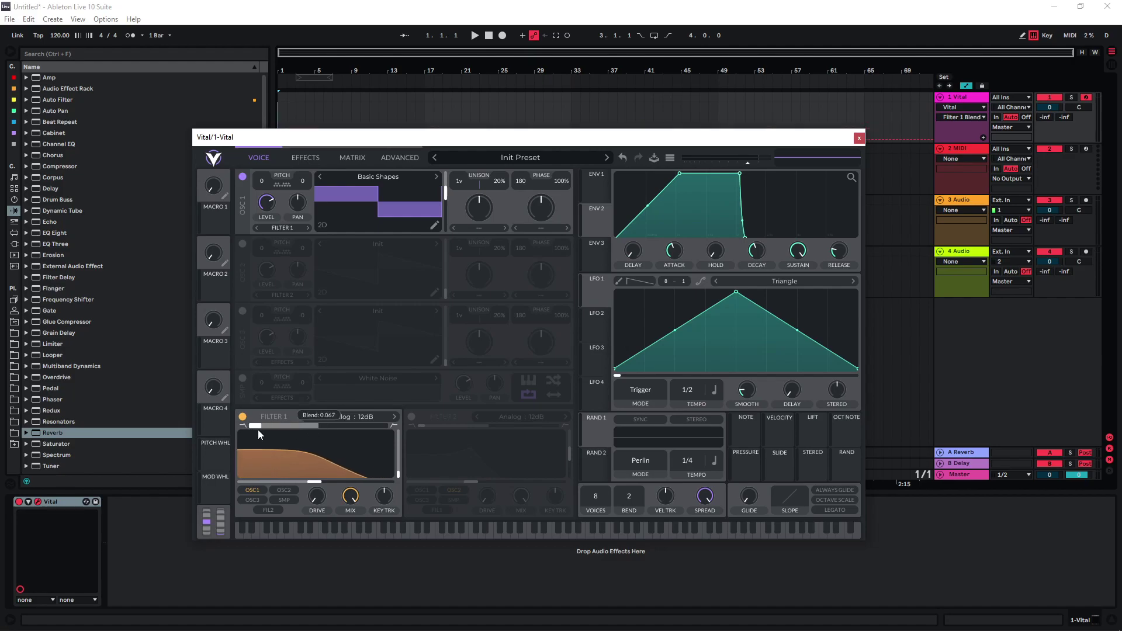
Route LFO 1 to the Filter 1 cutoff and play a note to hear the sweep
{"action": "mouse_move", "coordinate": [596, 293]}
{"action": "left_mouse_down"}
{"action": "mouse_move", "coordinate": [304, 456]}
{"action": "mouse_move", "coordinate": [600, 297]}
{"action": "mouse_move", "coordinate": [316, 474]}
{"action": "left_mouse_up"}
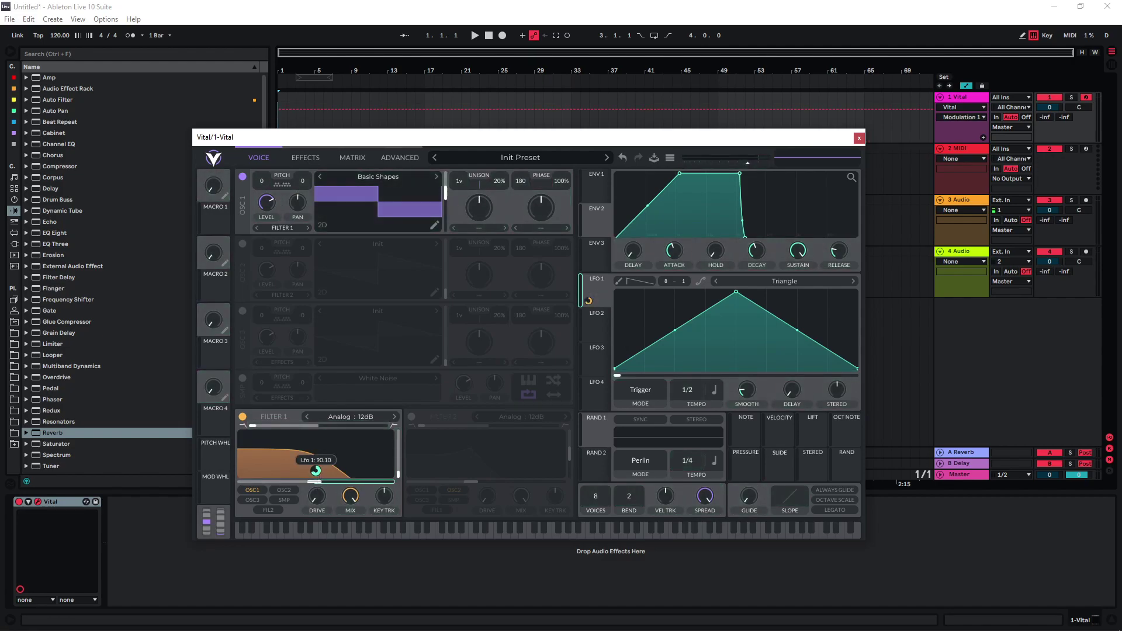
{"action": "key", "text": "a"}
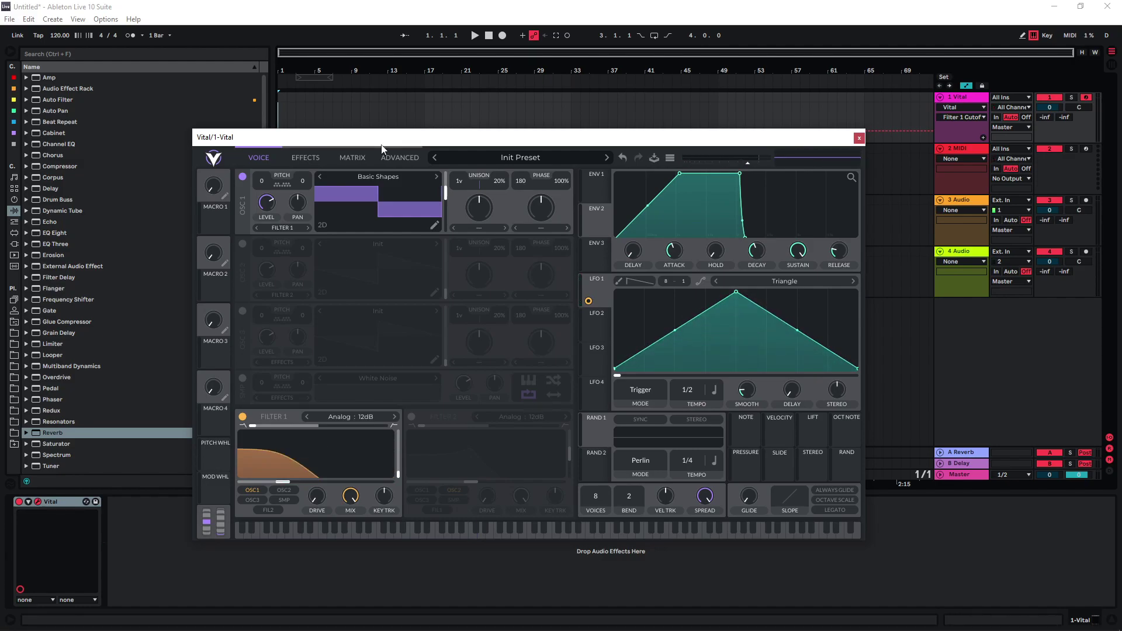
Enable Distortion, Equalizer and Reverb on the Effects page
{"action": "left_click", "coordinate": [306, 158]}
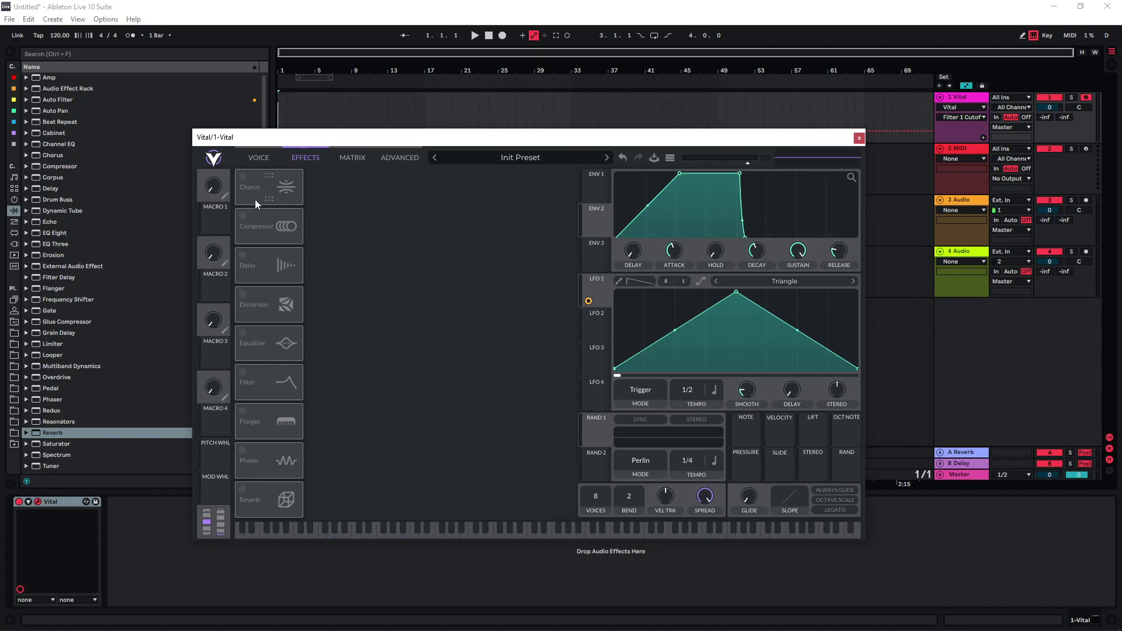
{"action": "left_click", "coordinate": [242, 294]}
{"action": "left_click", "coordinate": [243, 334]}
{"action": "left_click", "coordinate": [242, 489]}
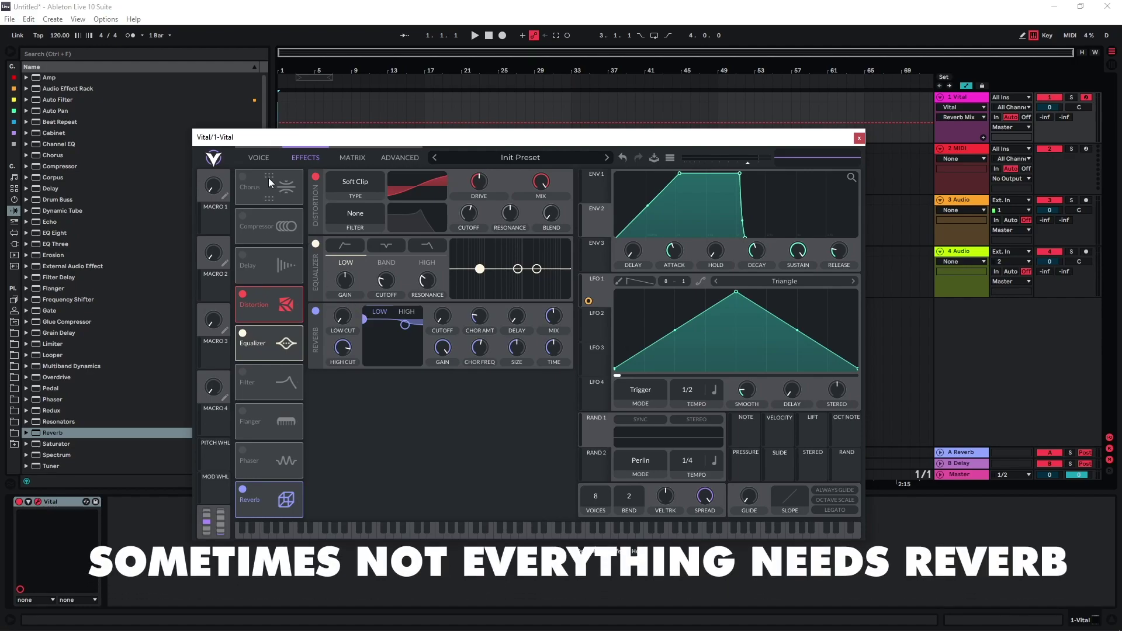
{"action": "left_click", "coordinate": [259, 158]}
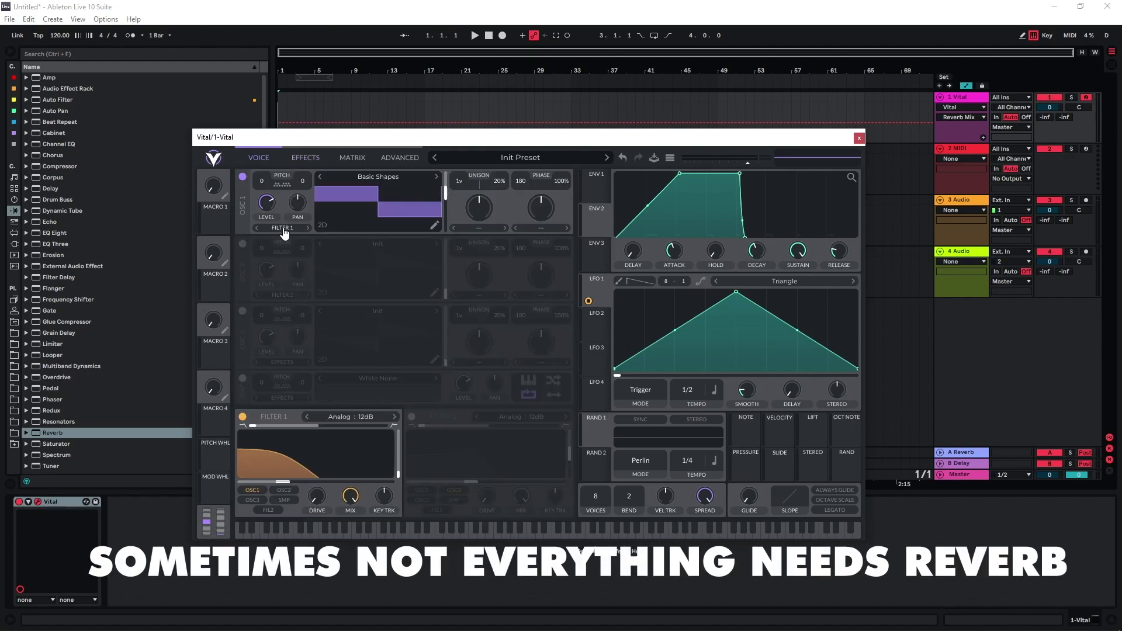
{"action": "left_click", "coordinate": [282, 228]}
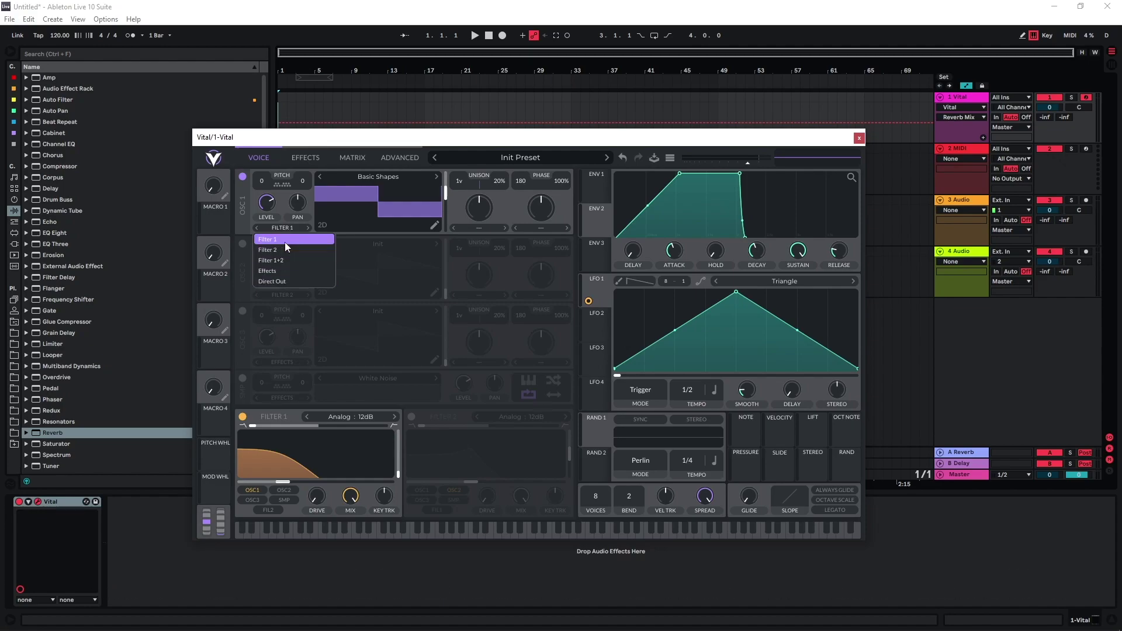
{"action": "left_click", "coordinate": [284, 281]}
{"action": "left_click", "coordinate": [305, 157]}
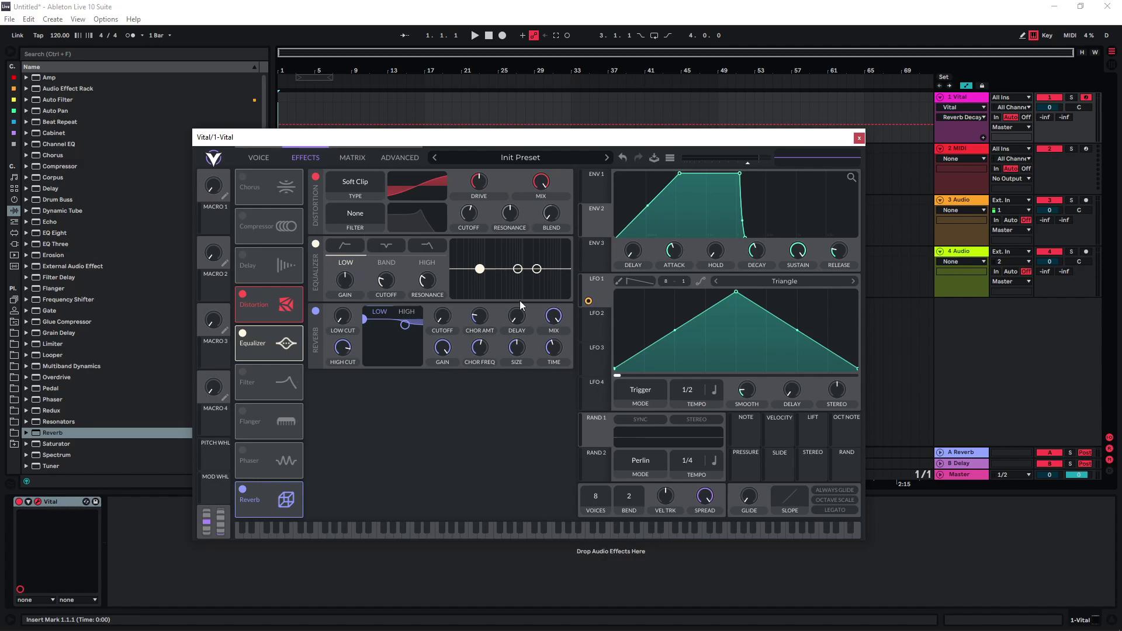
Switch back to the VOICE page with the oscillator, filter and modulation controls
{"action": "left_click", "coordinate": [259, 157]}
{"action": "left_click", "coordinate": [207, 521]}
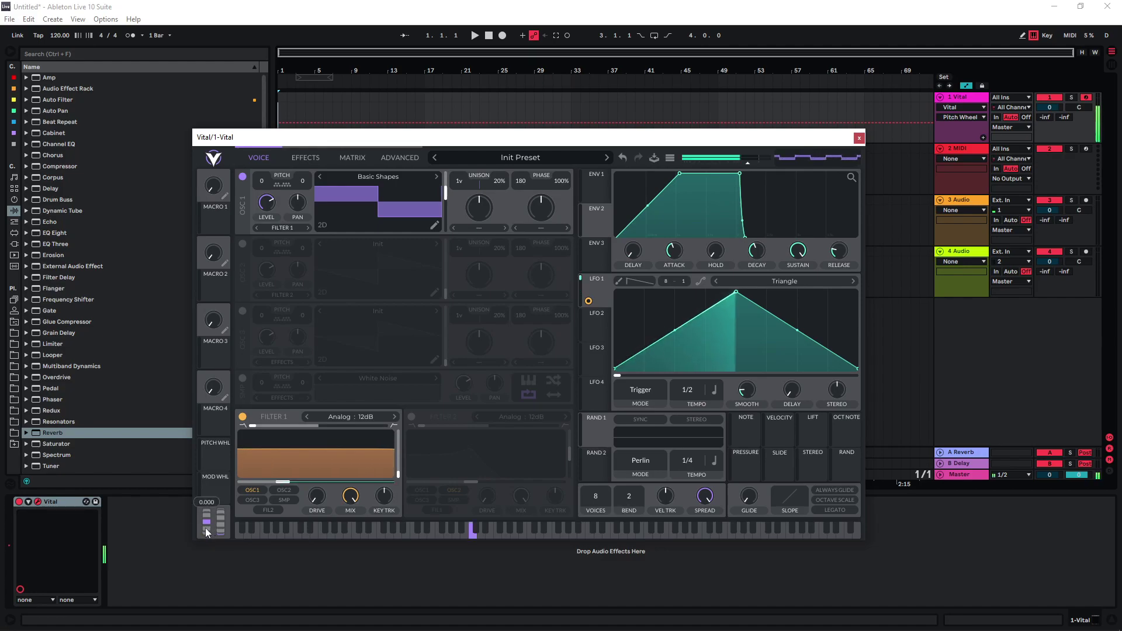
Set the pitch-bend range to 34 and test it with the pitch wheel
{"action": "mouse_move", "coordinate": [206, 527]}
{"action": "left_mouse_down"}
{"action": "mouse_move", "coordinate": [205, 483]}
{"action": "mouse_move", "coordinate": [199, 566]}
{"action": "left_mouse_up"}
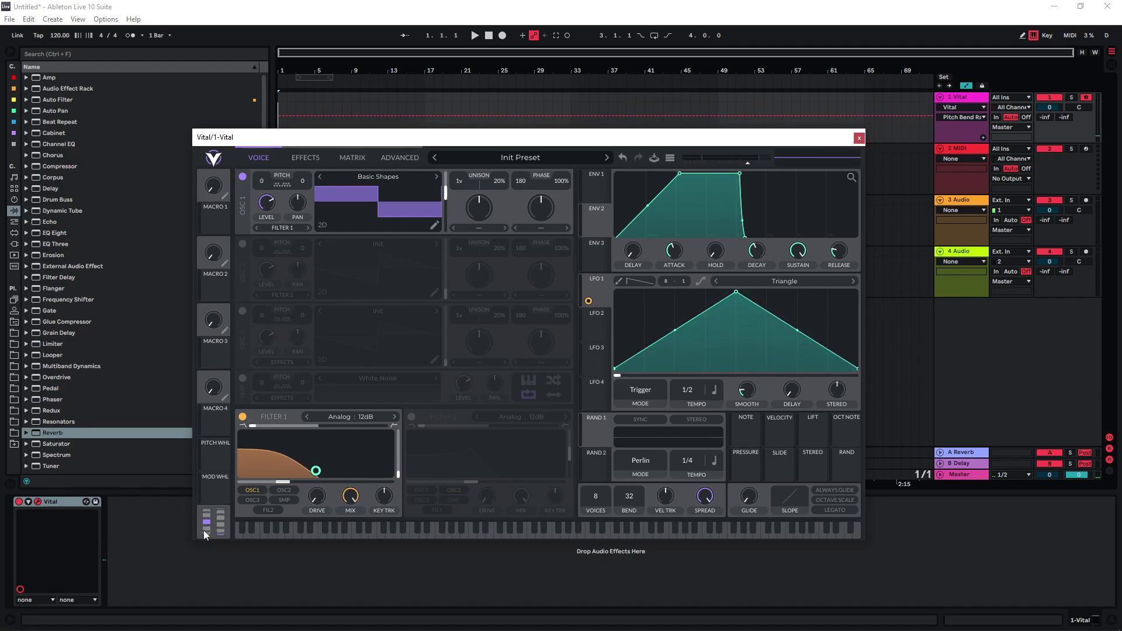
{"action": "left_click_drag", "start_coordinate": [634, 497], "coordinate": [634, 438]}
{"action": "mouse_move", "coordinate": [205, 531]}
{"action": "left_mouse_down"}
{"action": "mouse_move", "coordinate": [206, 517]}
{"action": "mouse_move", "coordinate": [549, 517]}
{"action": "left_mouse_up"}
Set Voices to 1 and Glide to about 1.26 seconds, then test with two notes
{"action": "left_click_drag", "start_coordinate": [591, 498], "coordinate": [593, 557]}
{"action": "mouse_move", "coordinate": [750, 499]}
{"action": "left_mouse_down"}
{"action": "mouse_move", "coordinate": [745, 442]}
{"action": "mouse_move", "coordinate": [748, 501]}
{"action": "left_mouse_up"}
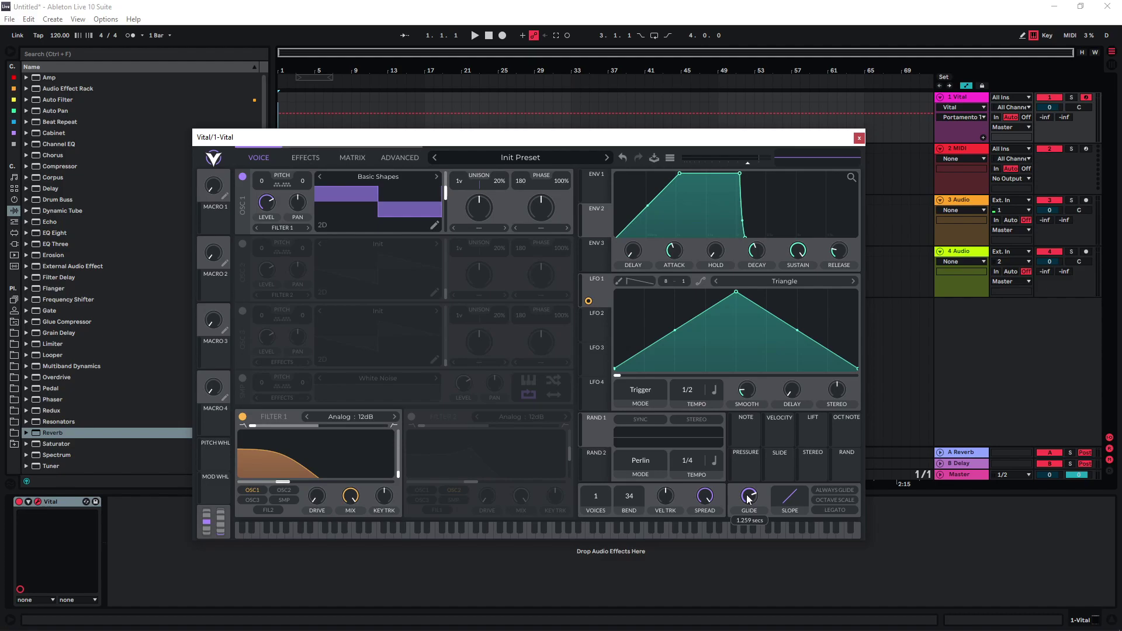
{"action": "key", "text": "a"}
{"action": "key", "text": "h"}
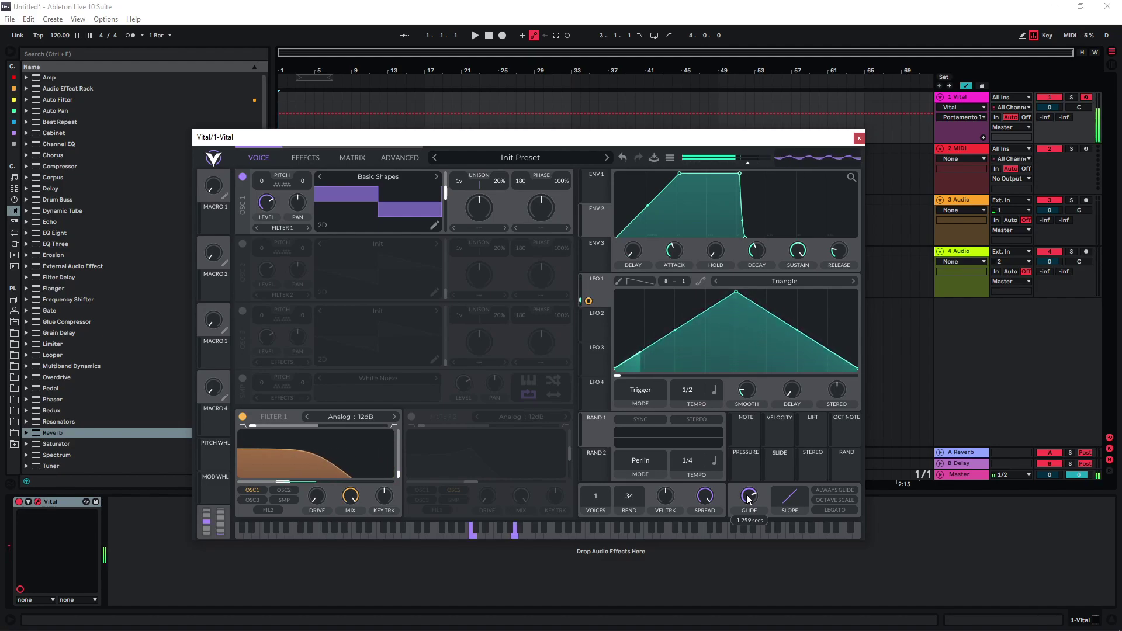